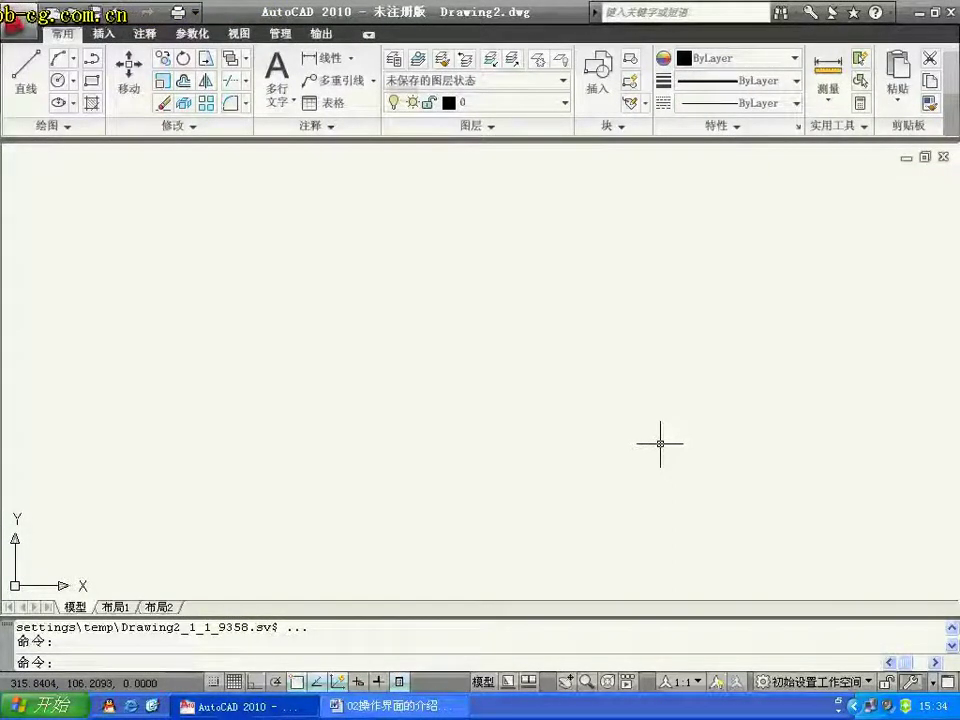
Step: Highlight the Word outline topics 操作模式的设置, 操作界面的介绍, 隐藏/显示菜单栏, 坐标的介绍 and 工具栏的介绍
click(385, 705)
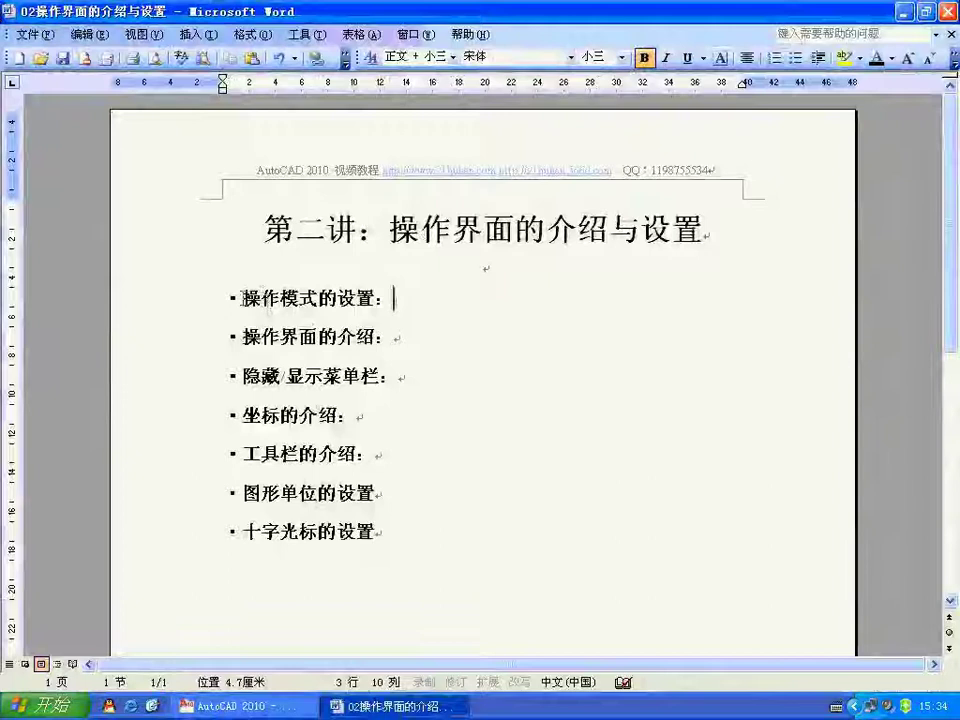
drag(244, 298, 384, 300)
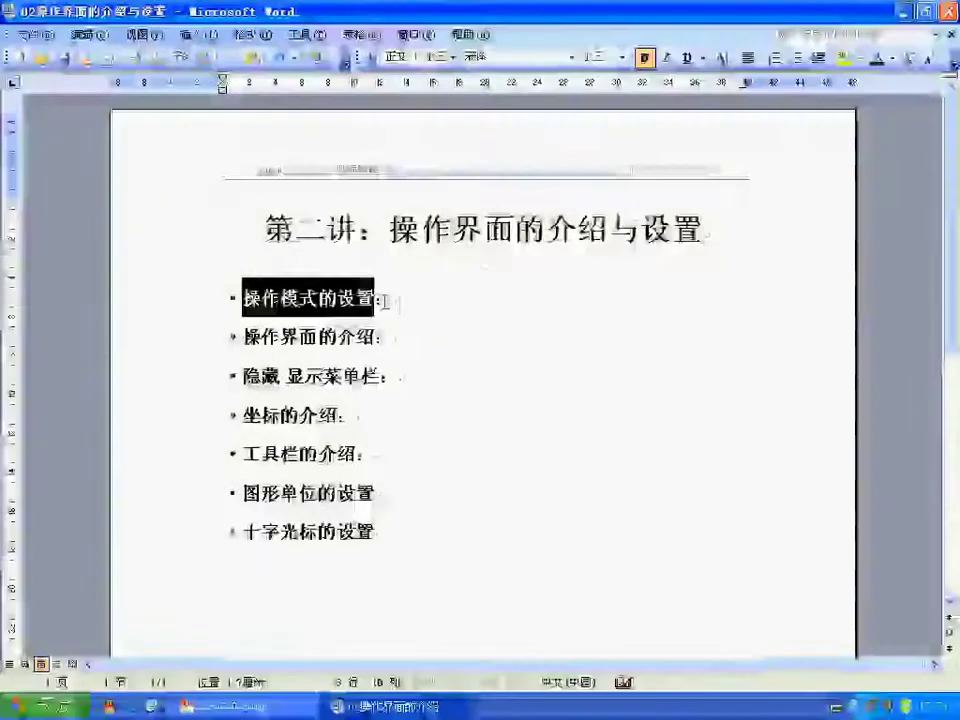
drag(243, 338, 383, 340)
drag(243, 377, 378, 372)
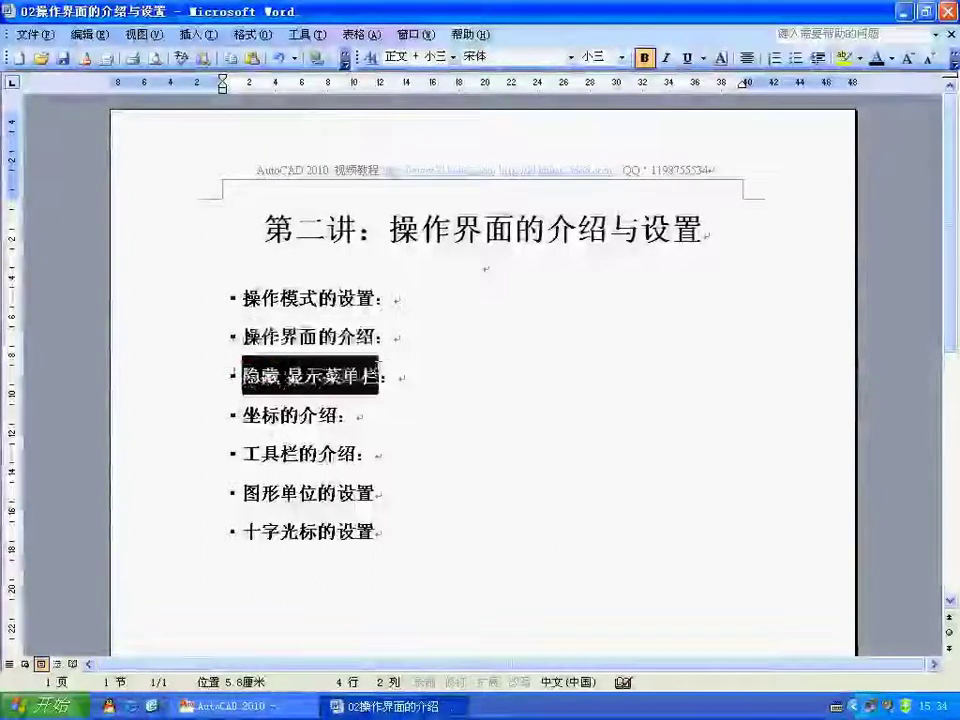
drag(243, 415, 336, 416)
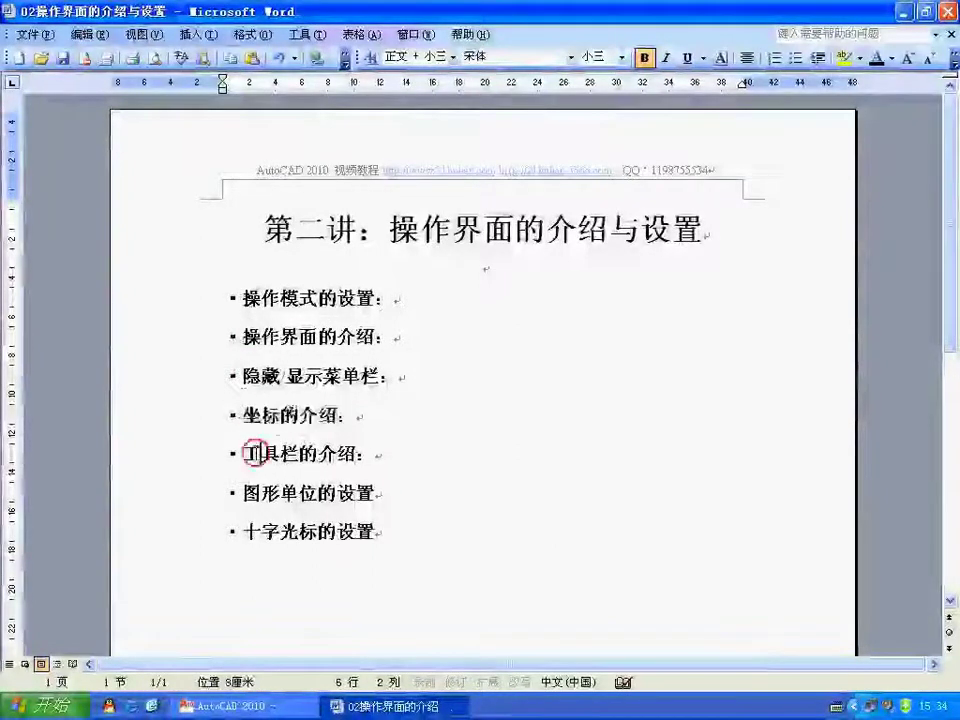
drag(258, 453, 336, 455)
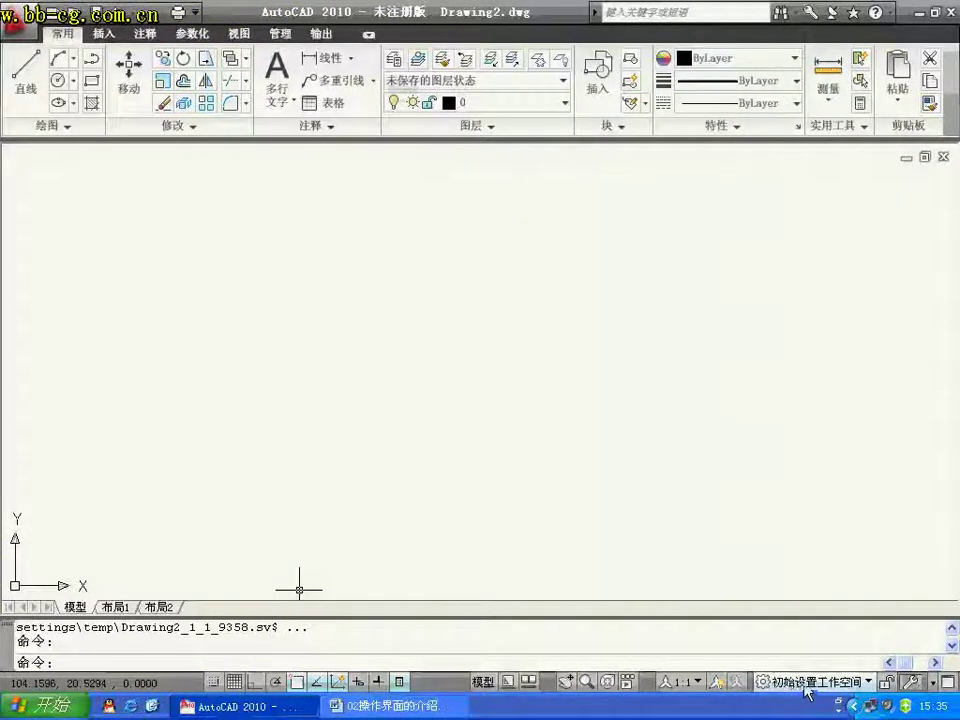
Step: Glance at the workspace list without switching, then bring up the status-bar customisation menu
click(870, 683)
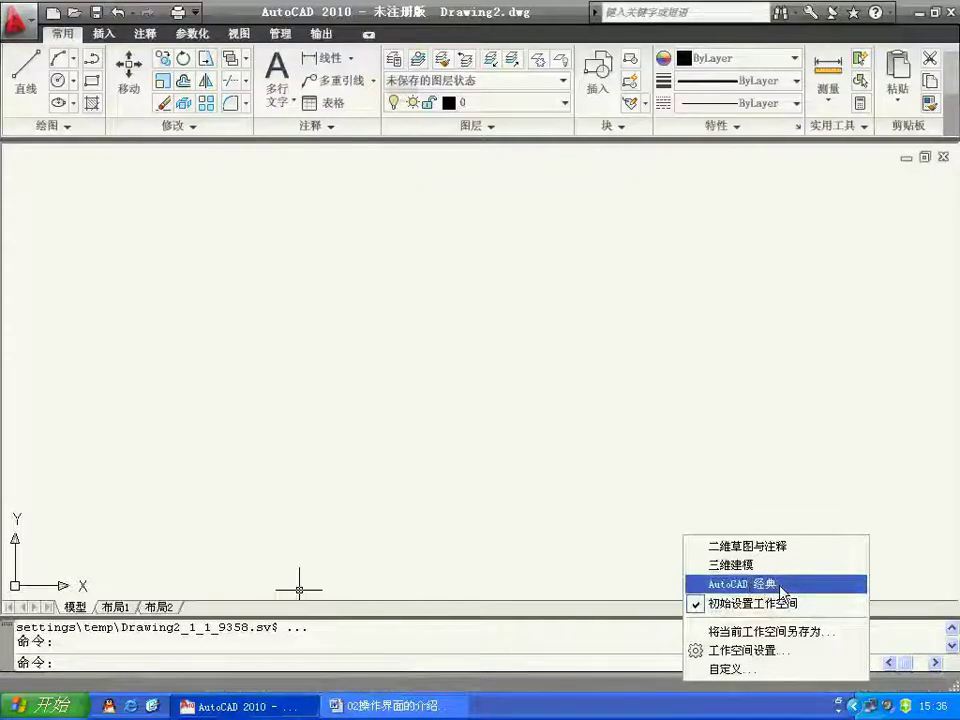
click(623, 372)
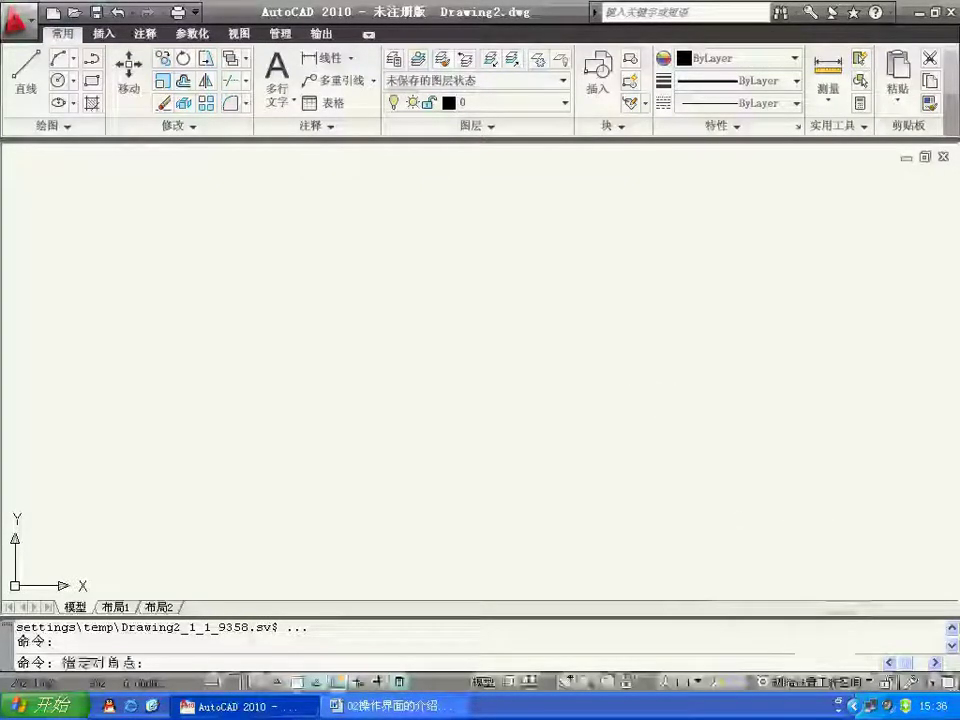
click(621, 380)
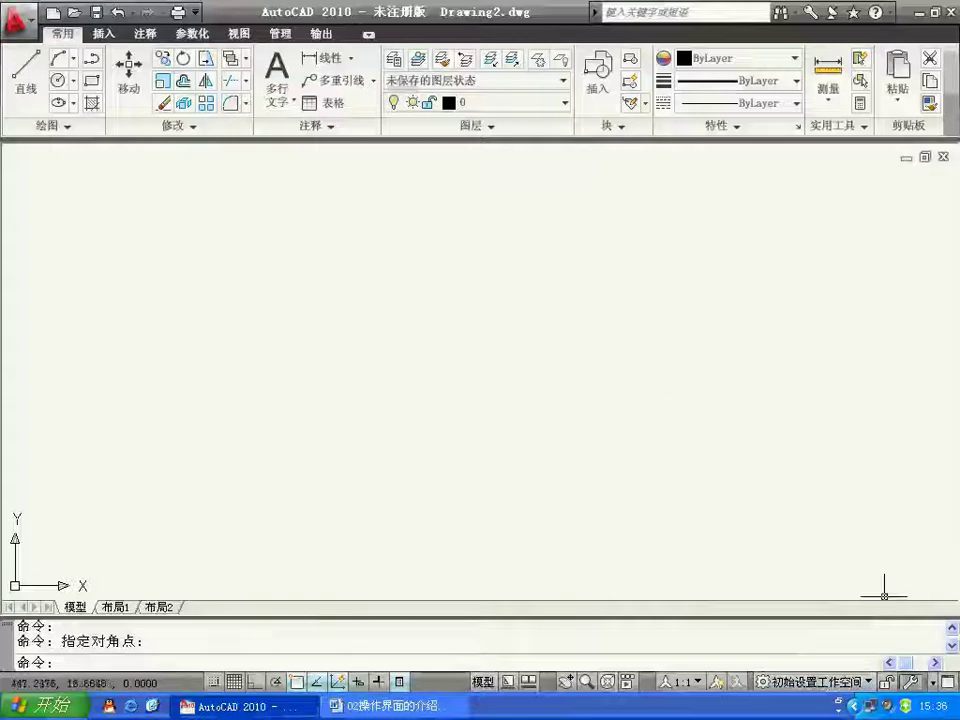
click(935, 687)
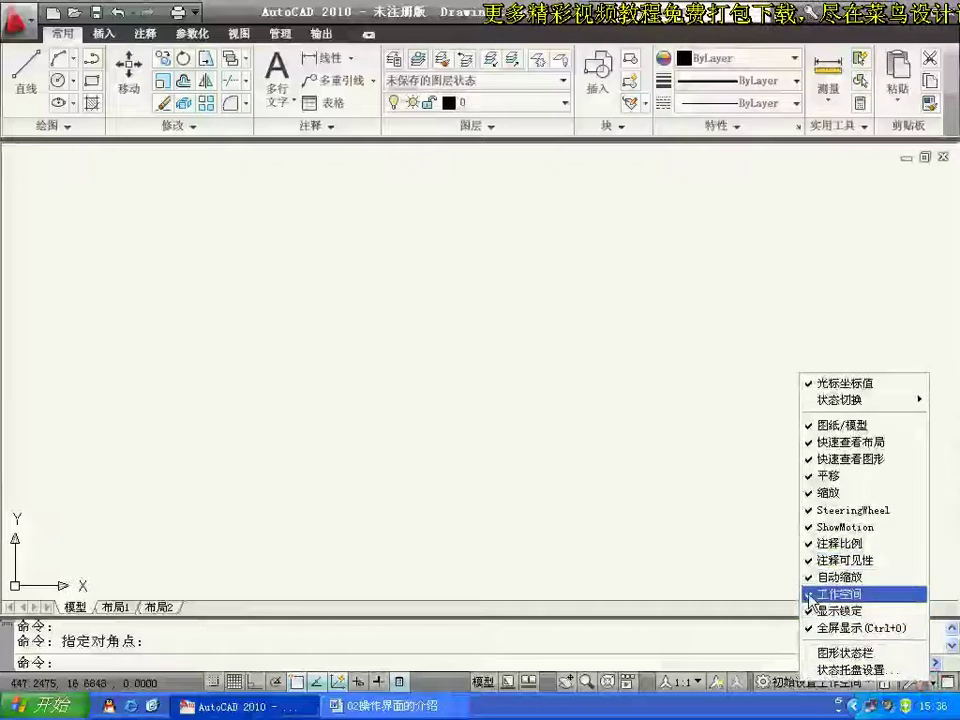
Step: Uncheck and recheck the 工作空间 status-bar item, then show the workspace list
click(814, 594)
drag(769, 493, 760, 510)
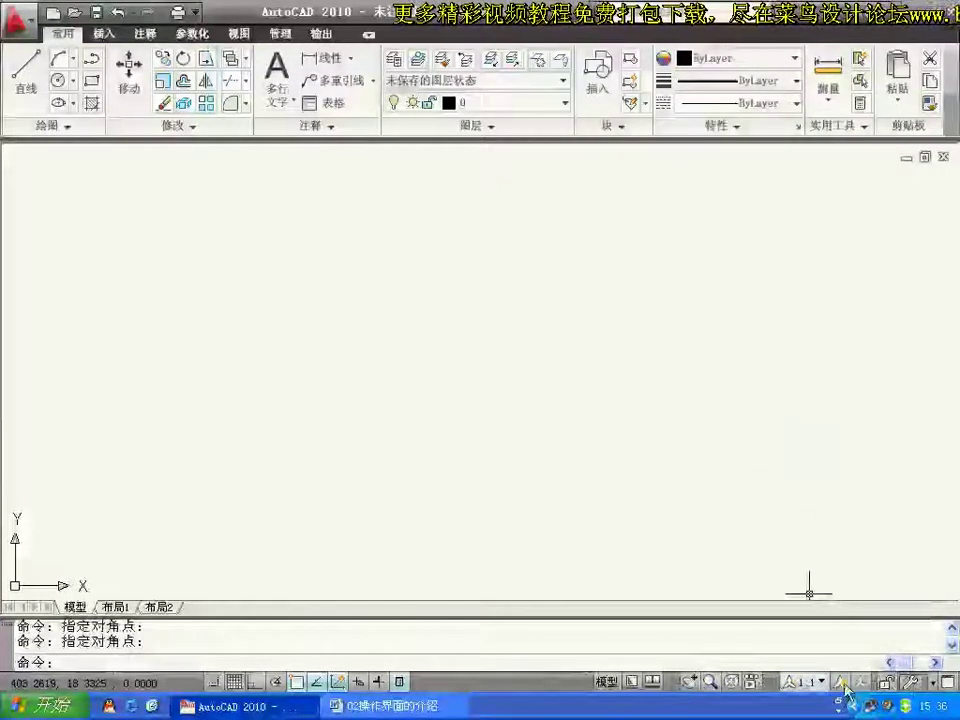
click(930, 684)
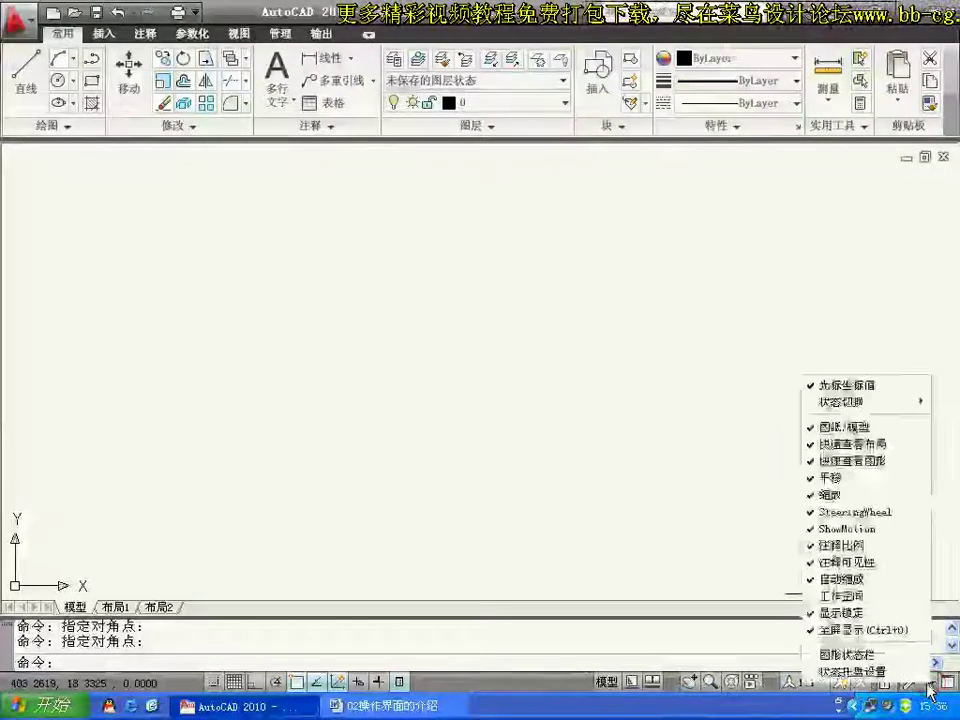
click(845, 597)
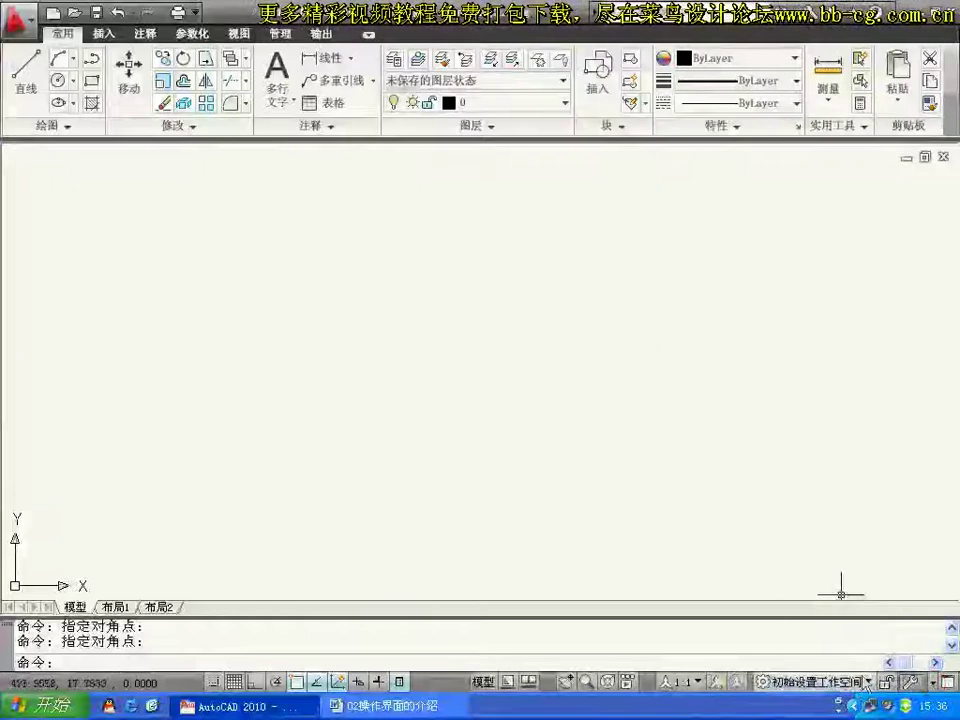
click(815, 681)
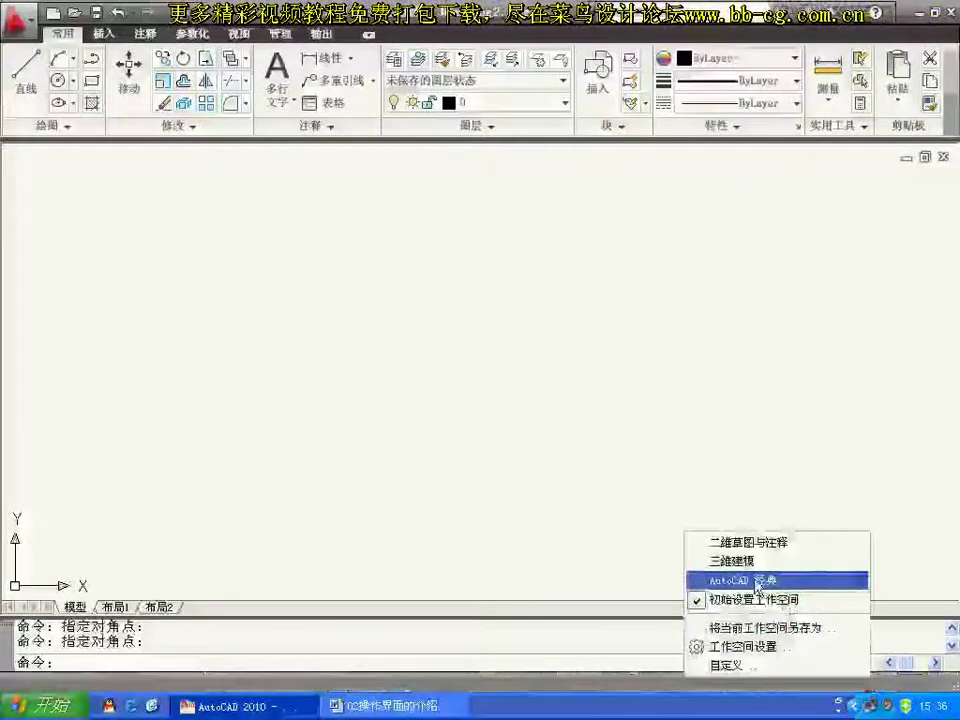
Step: Switch to the AutoCAD 经典 workspace, close its tool palette, and bring up the Word outline
click(774, 582)
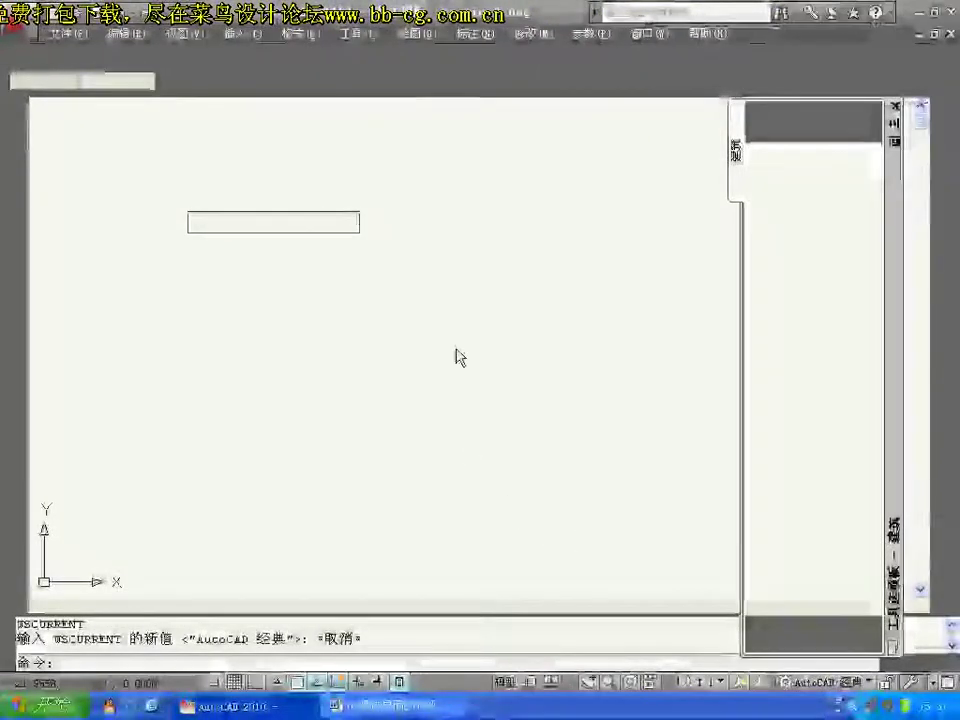
click(895, 106)
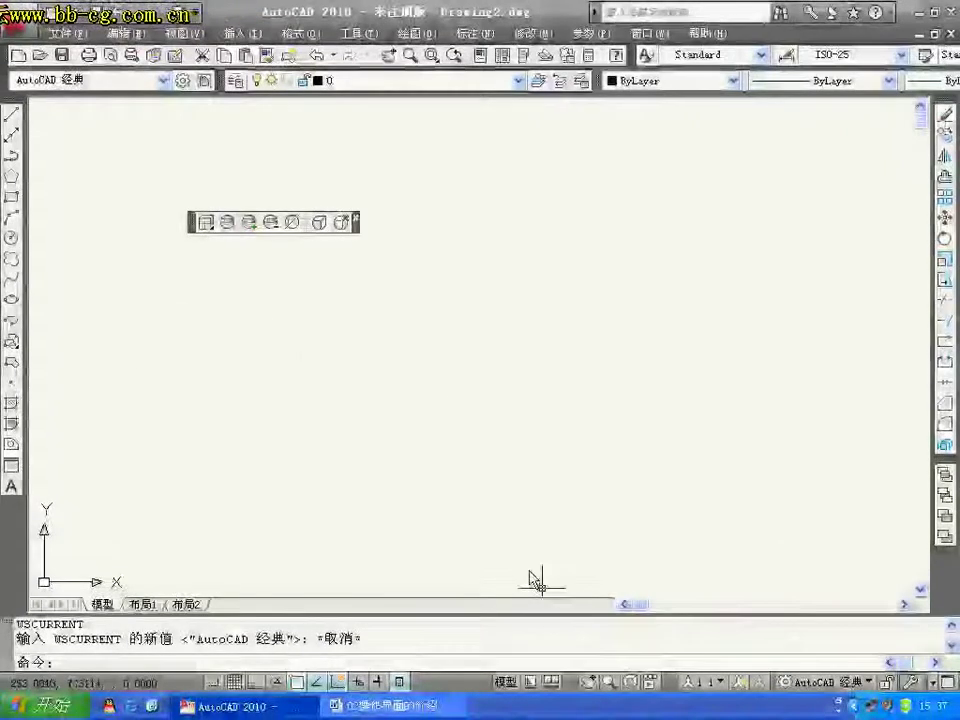
click(385, 706)
Step: Highlight the 操作界面的介绍 topic in Word, then return to the AutoCAD drawing
drag(243, 337, 374, 337)
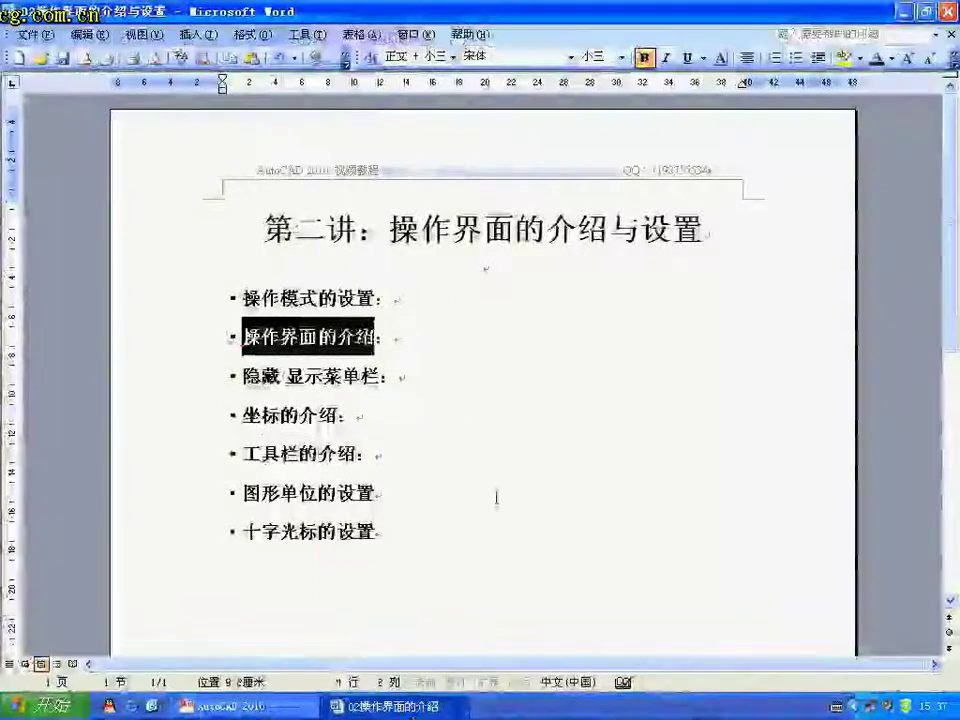
click(425, 707)
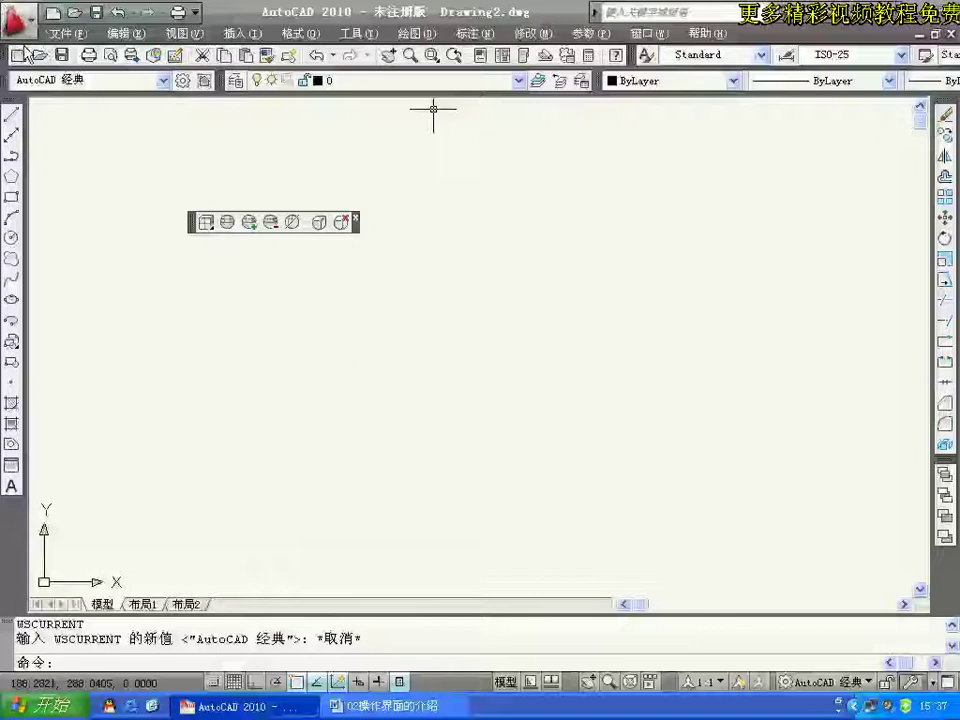
click(35, 16)
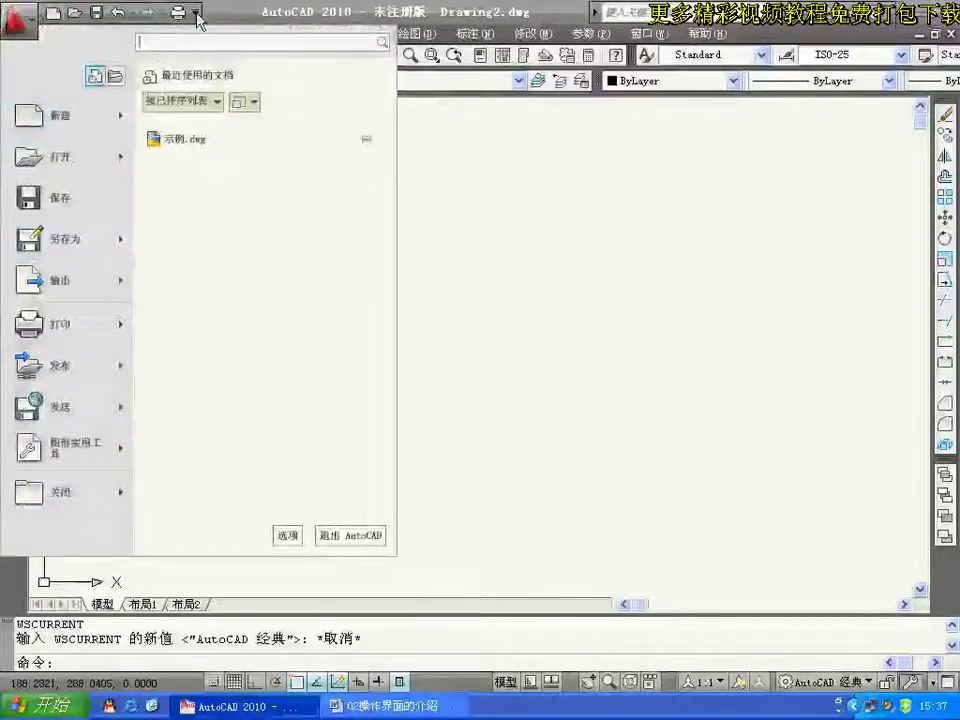
click(155, 16)
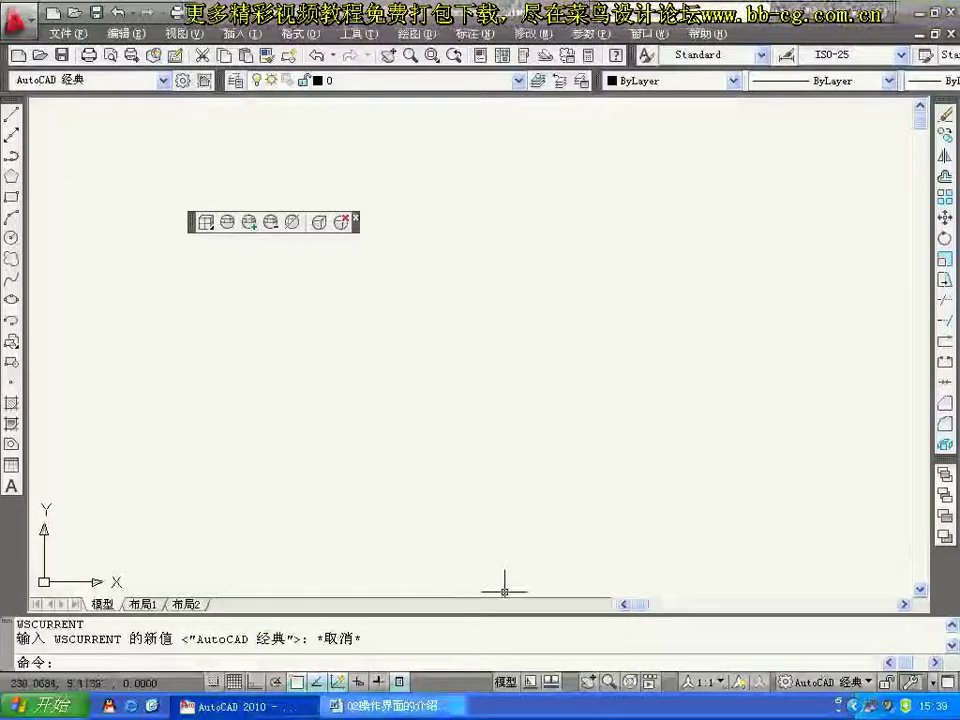
click(390, 706)
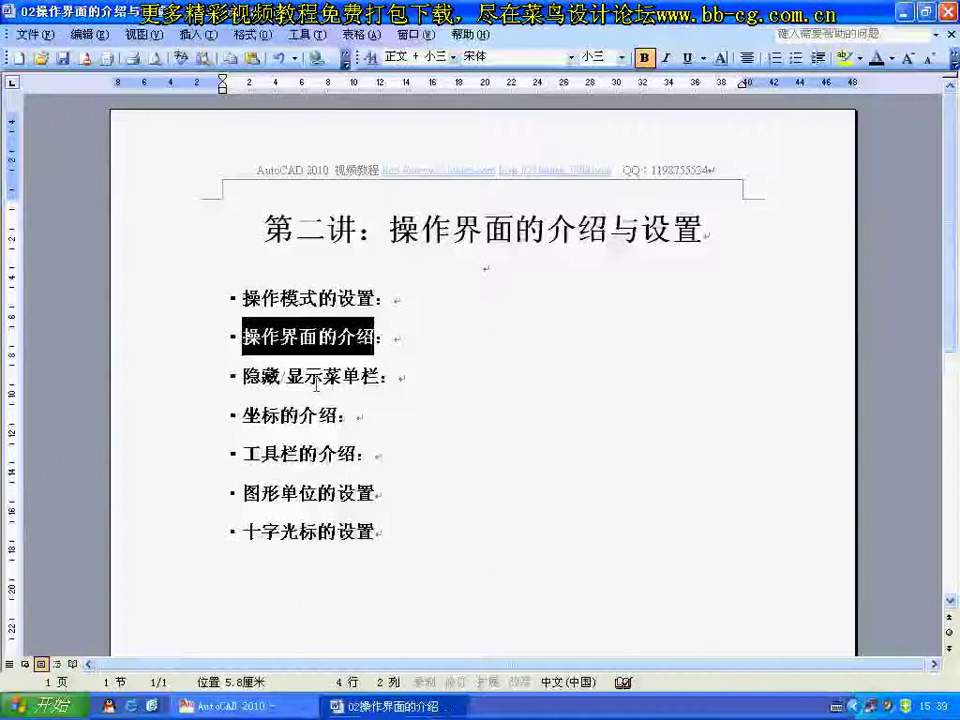
drag(242, 377, 378, 377)
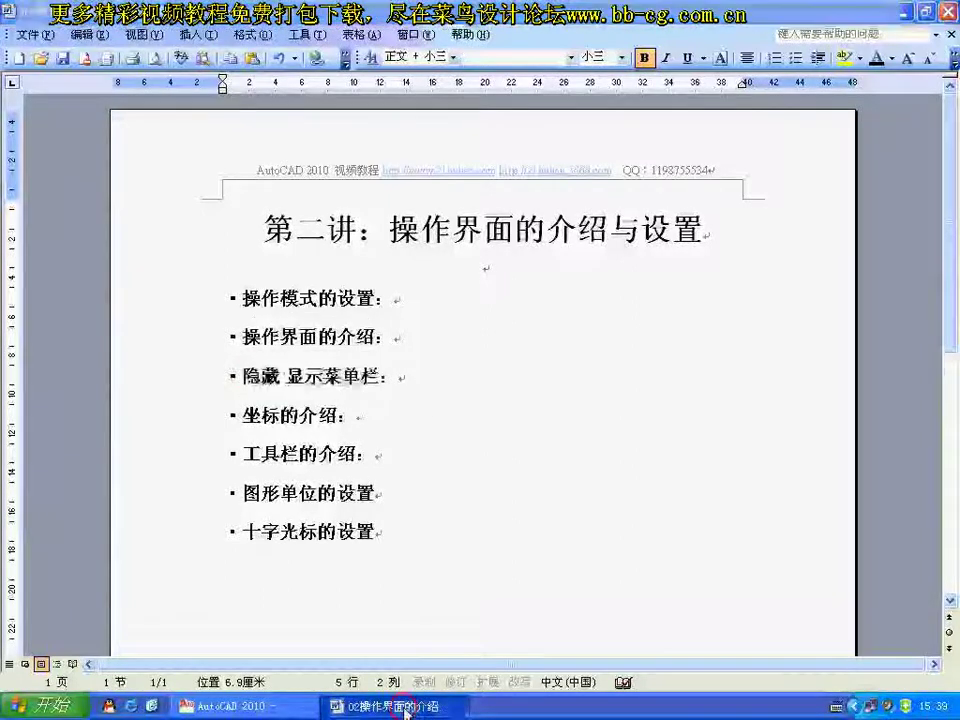
click(230, 706)
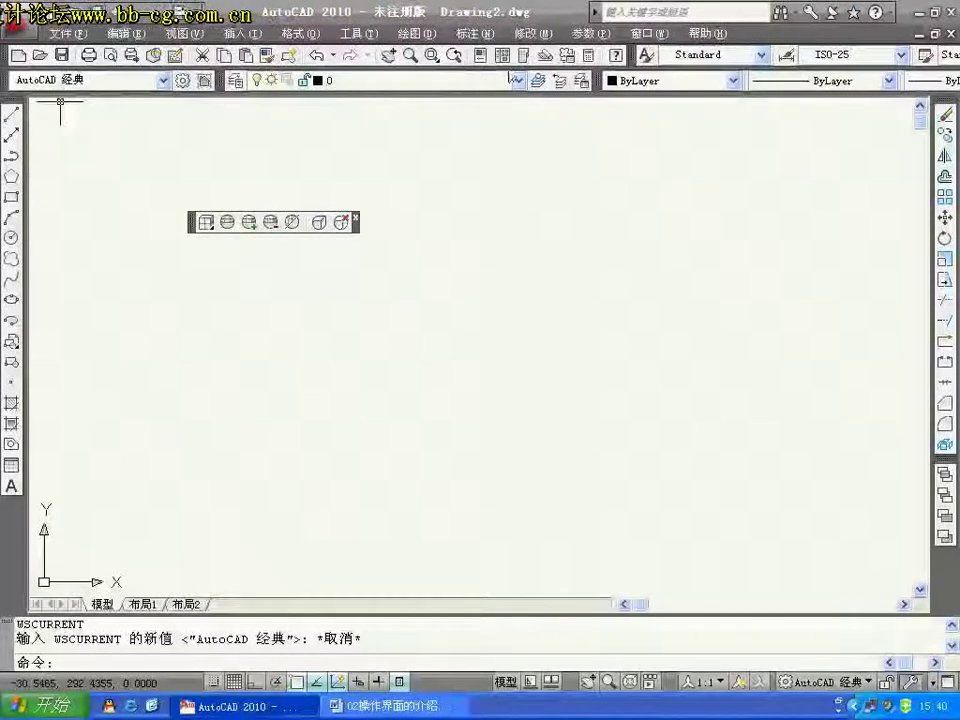
Step: Uncheck 显示菜单栏 in the menu-bar context menu to hide the menu bar
right_click(749, 40)
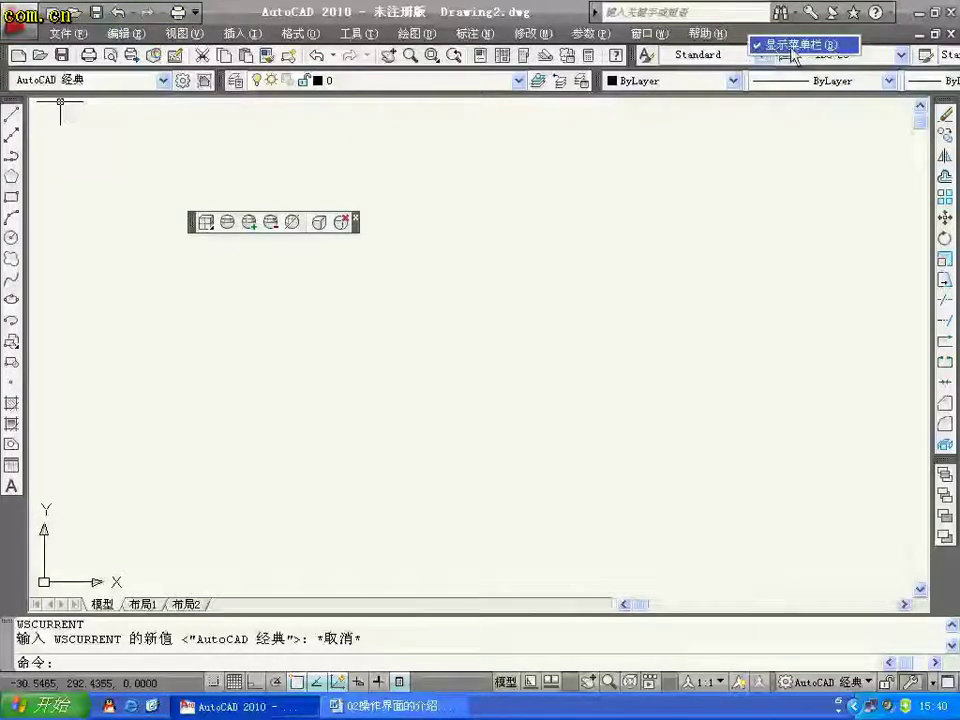
click(797, 45)
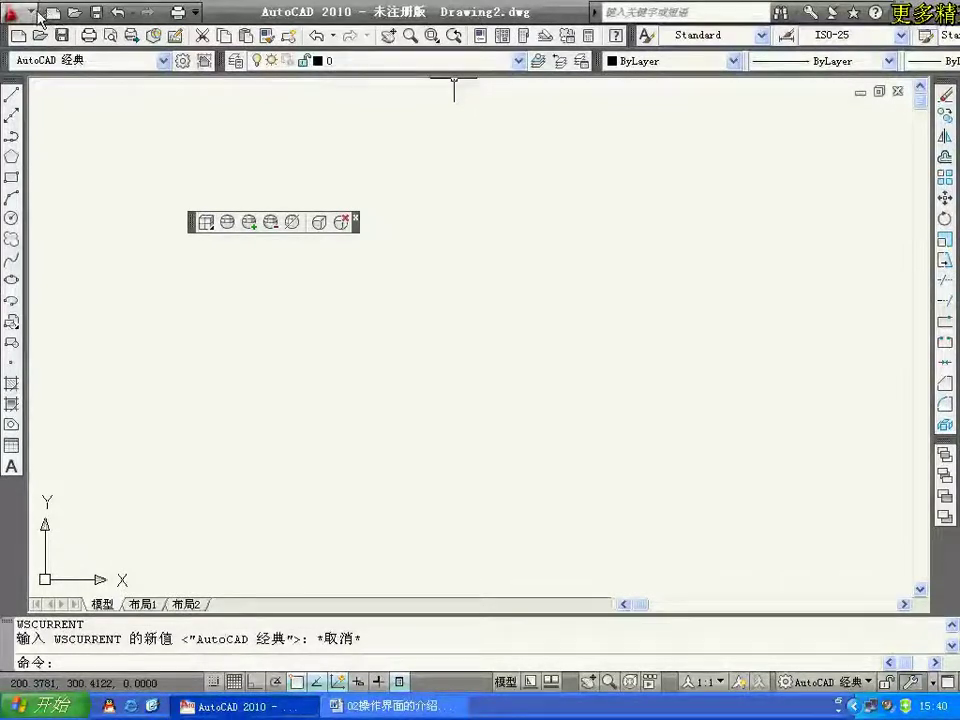
Step: Show the application menu and dismiss it without choosing a command
click(28, 12)
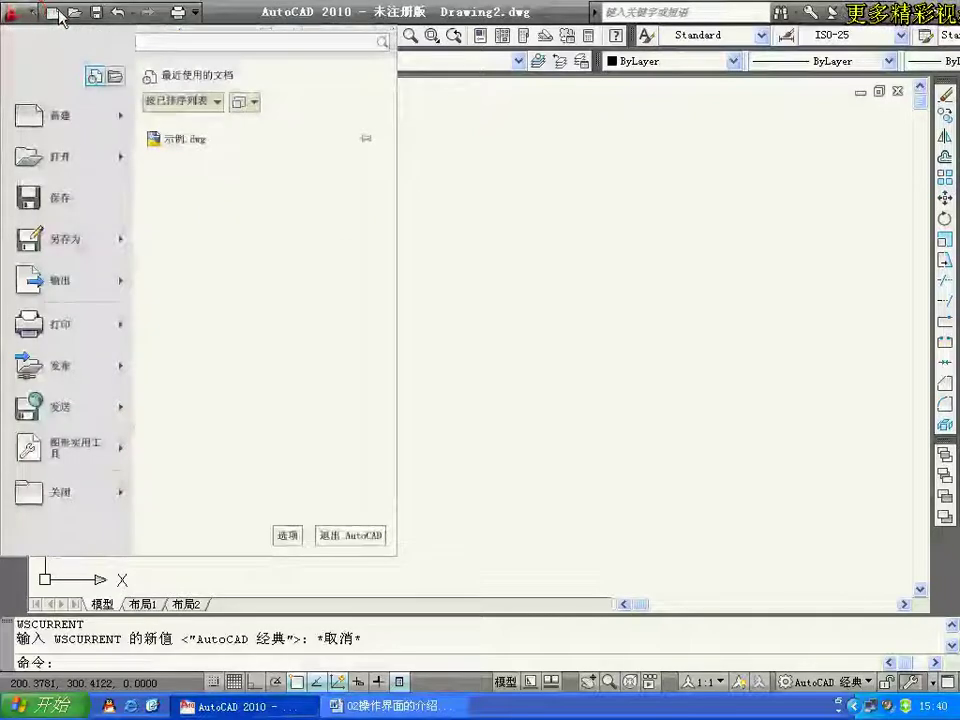
click(197, 15)
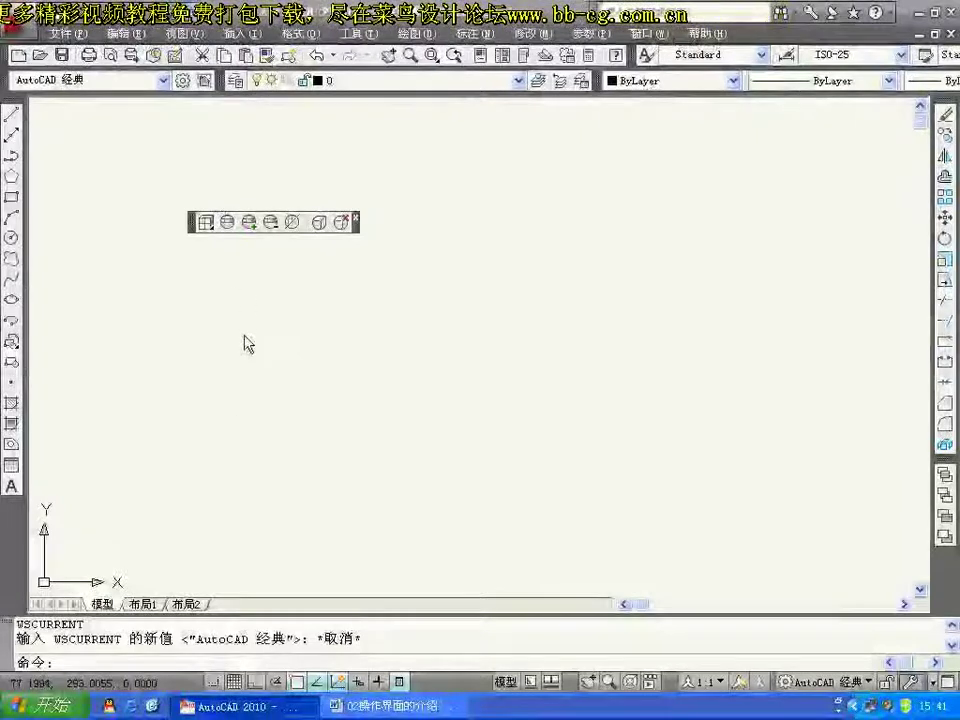
Step: Highlight 坐标的介绍 in the Word outline, then return to the AutoCAD drawing
click(408, 708)
drag(243, 414, 336, 414)
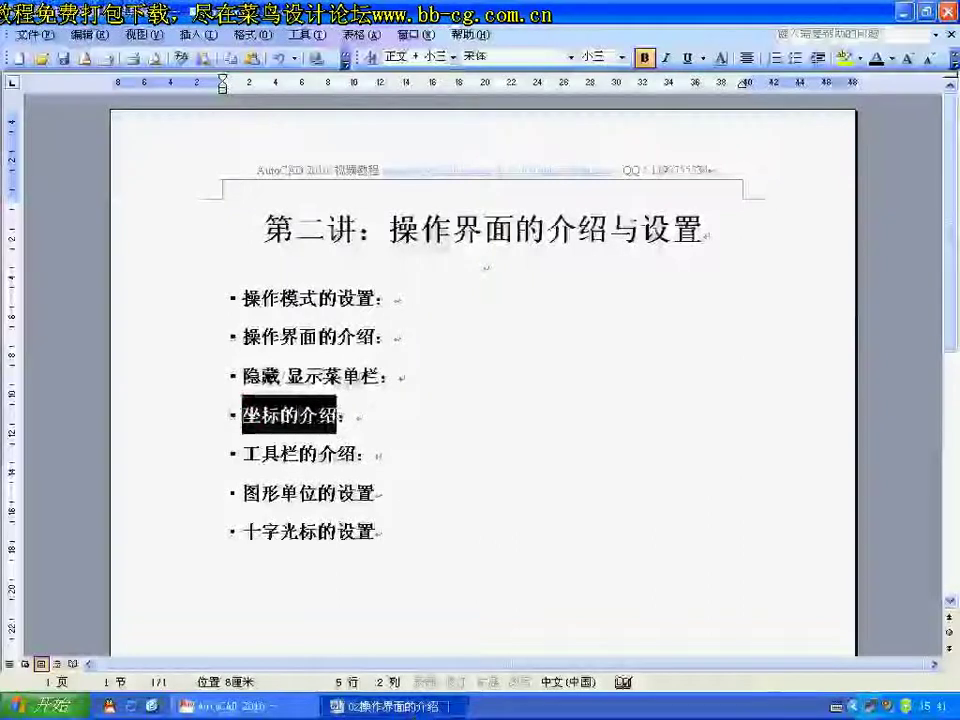
click(408, 708)
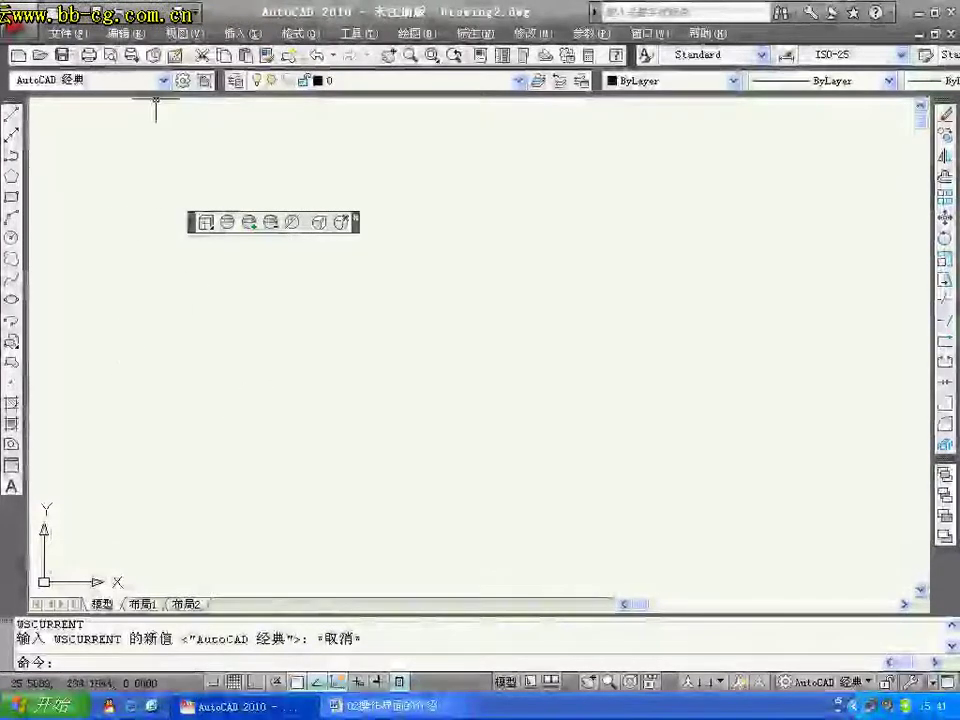
click(184, 33)
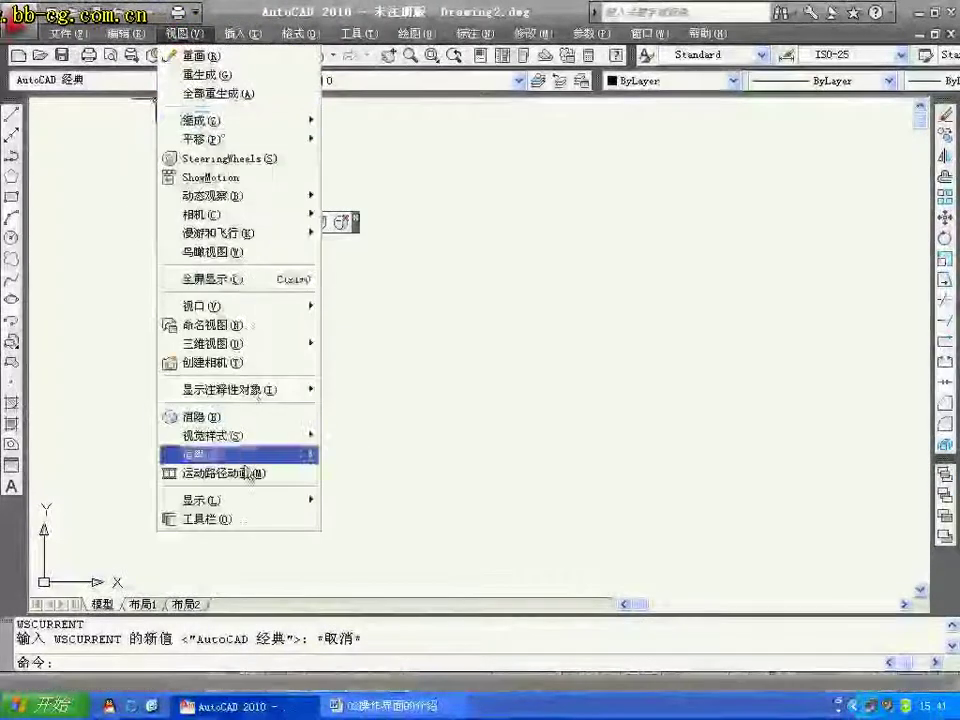
mouse_move(370, 500)
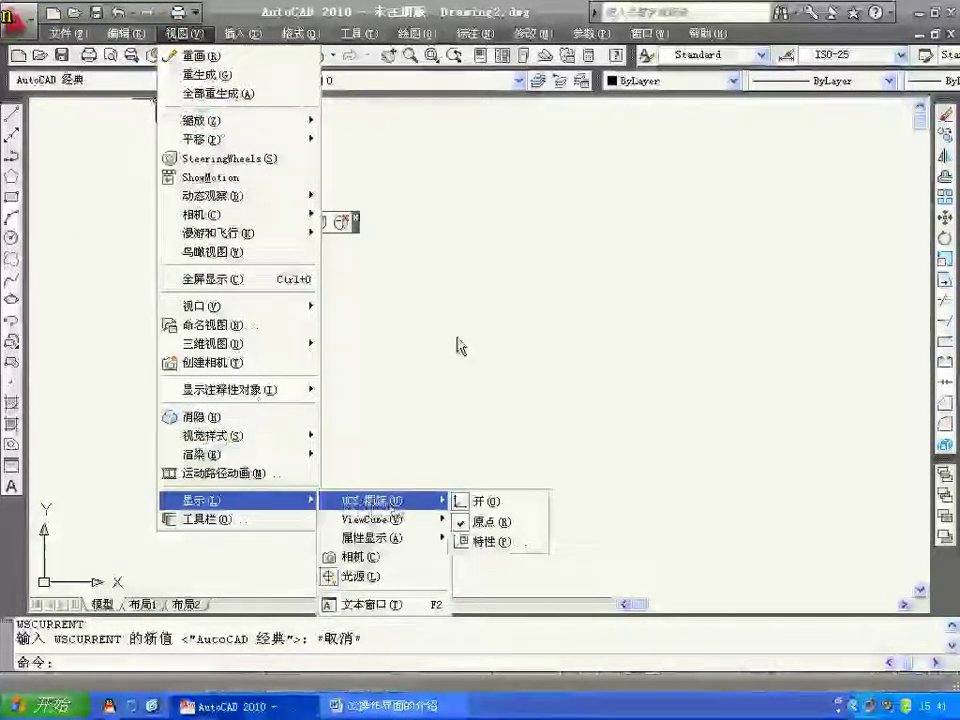
click(478, 238)
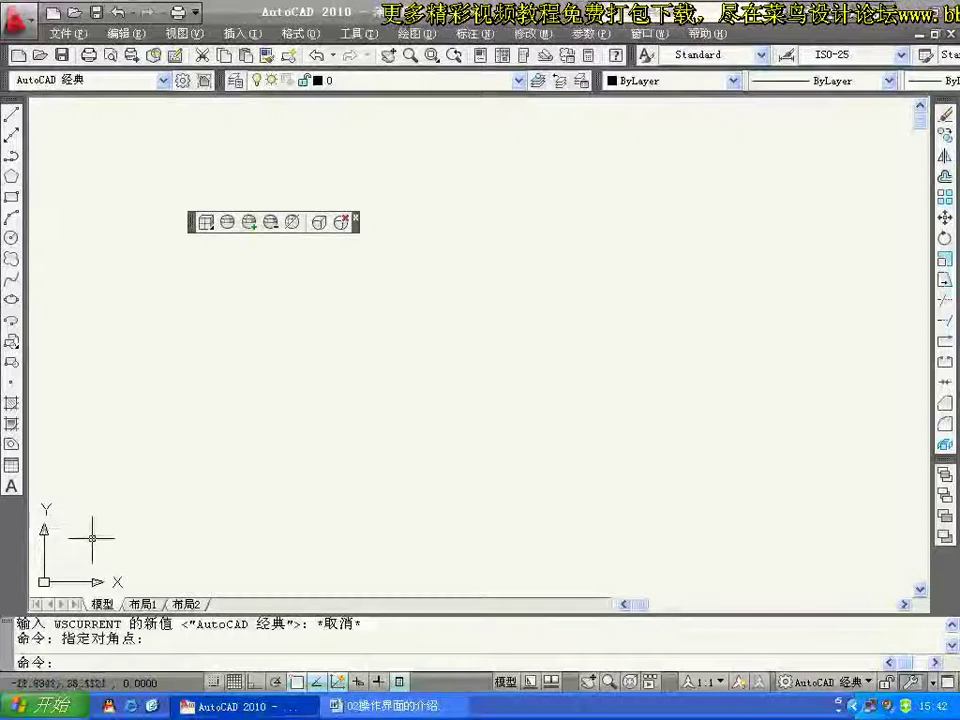
Step: Pan the drawing origin to mid-canvas and bring up the View menu
middle_drag(88, 485, 587, 277)
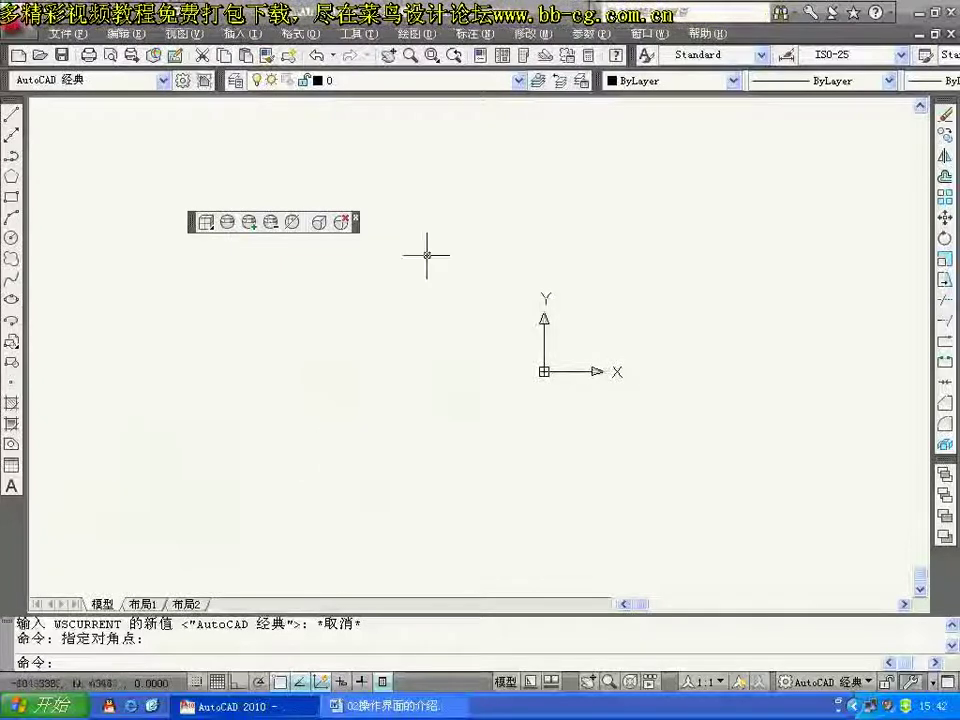
click(184, 38)
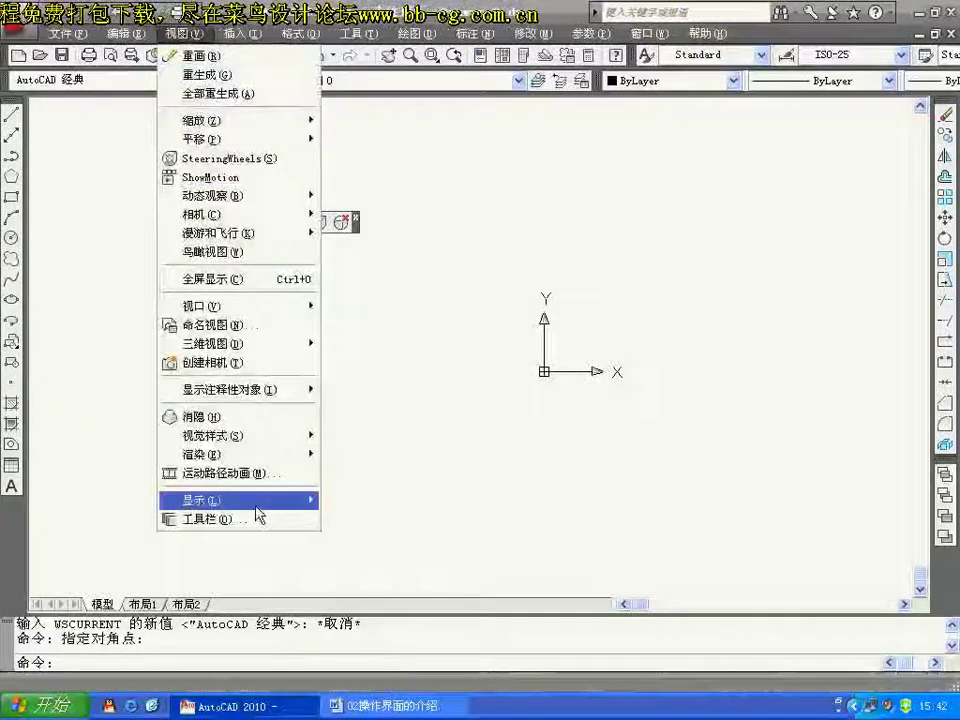
mouse_move(380, 500)
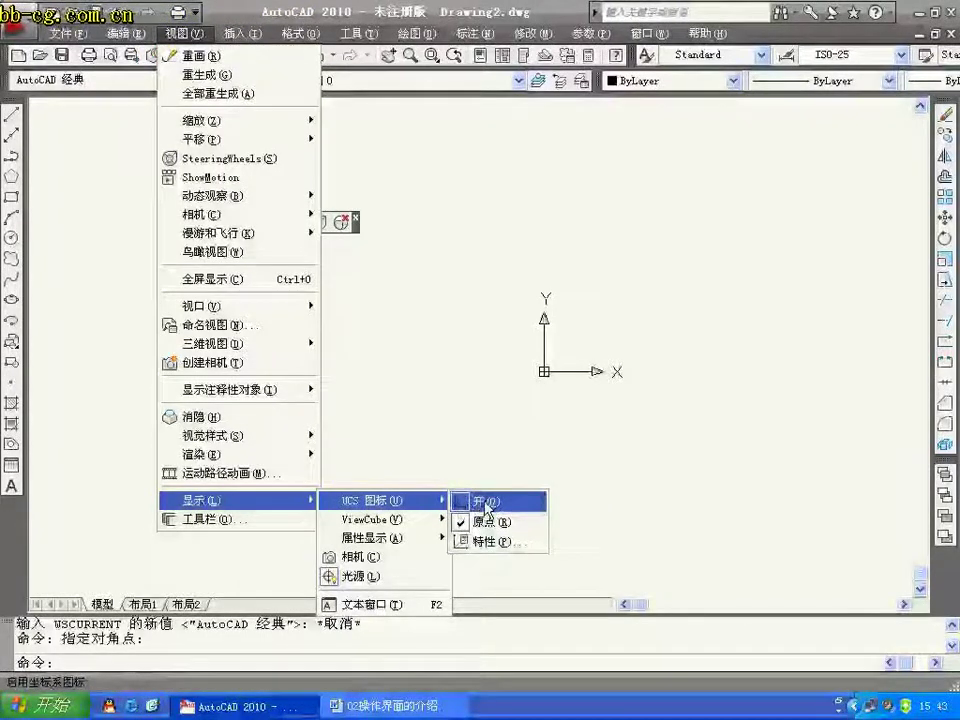
Step: Turn the UCS icon off and back on via View > Display > UCS Icon > On
click(497, 503)
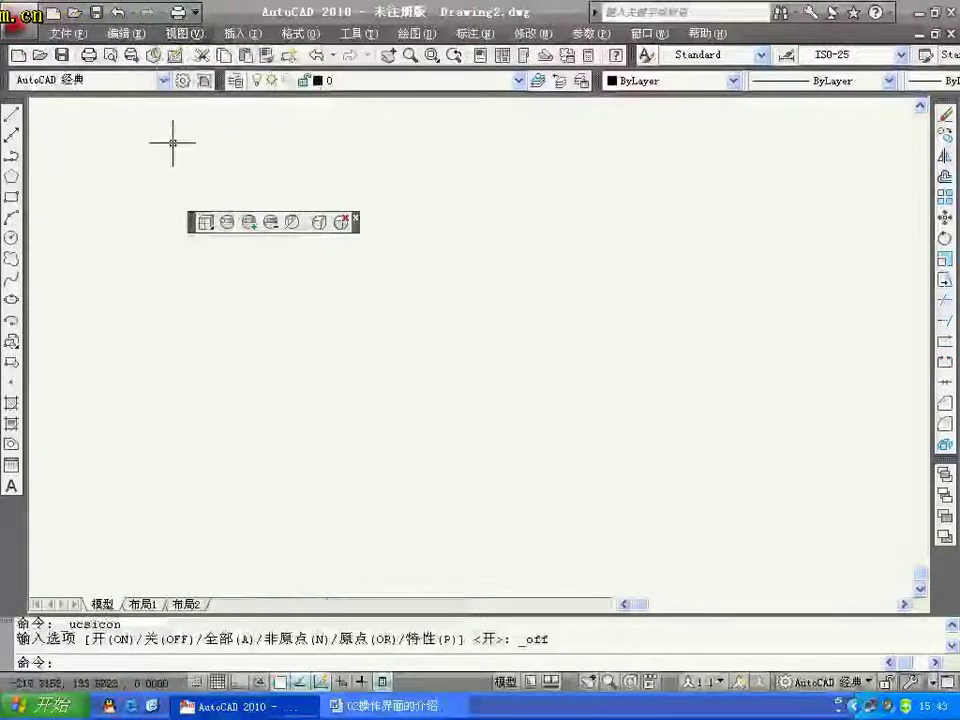
click(184, 33)
mouse_move(222, 499)
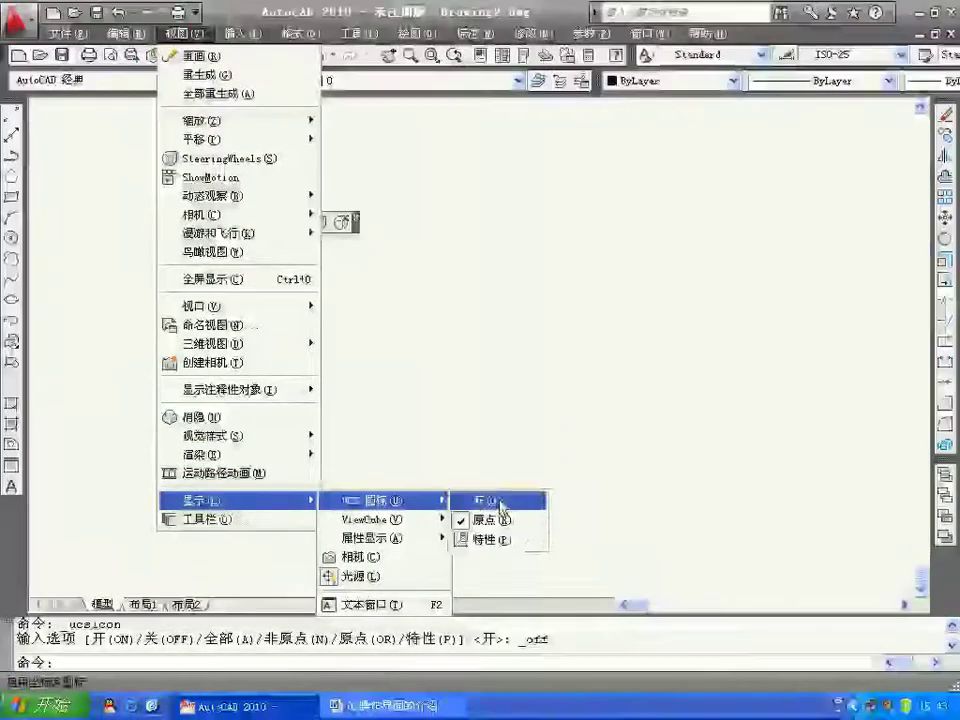
click(495, 502)
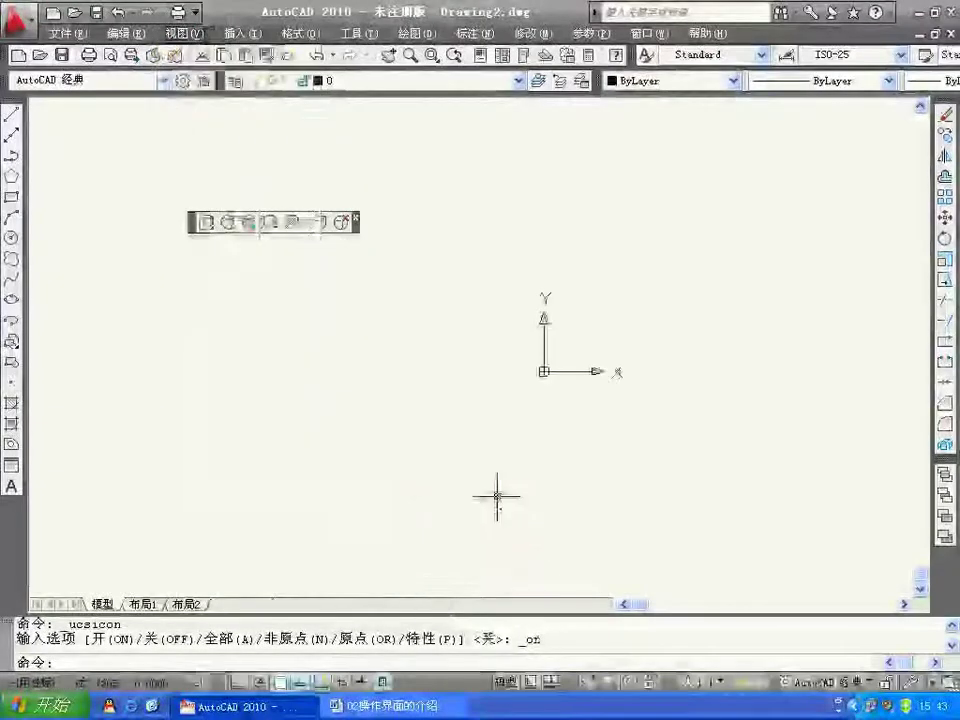
click(184, 33)
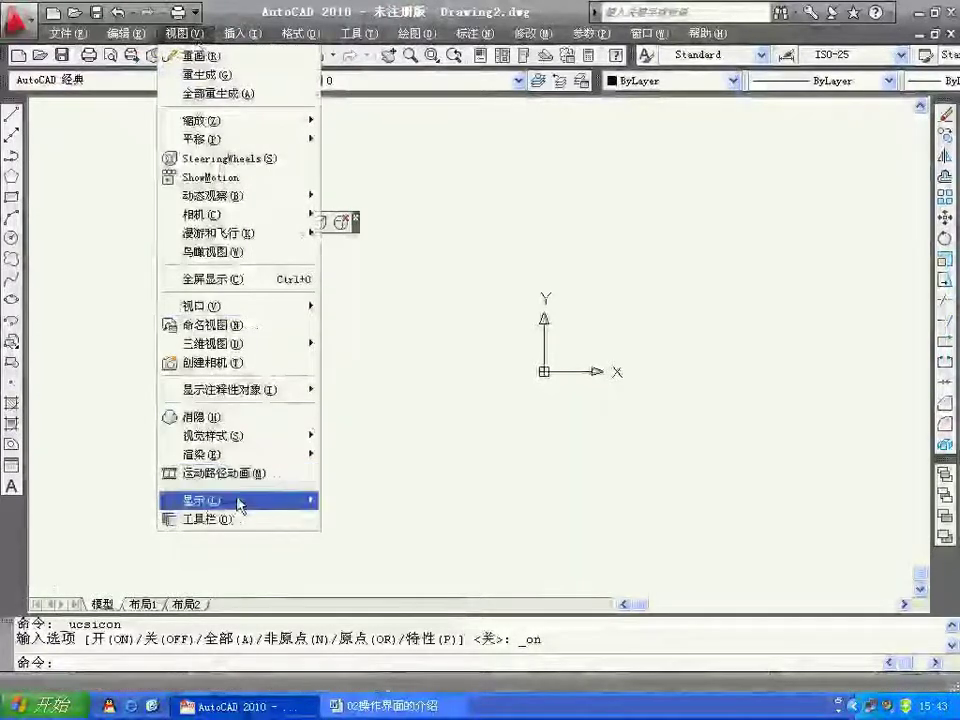
mouse_move(380, 500)
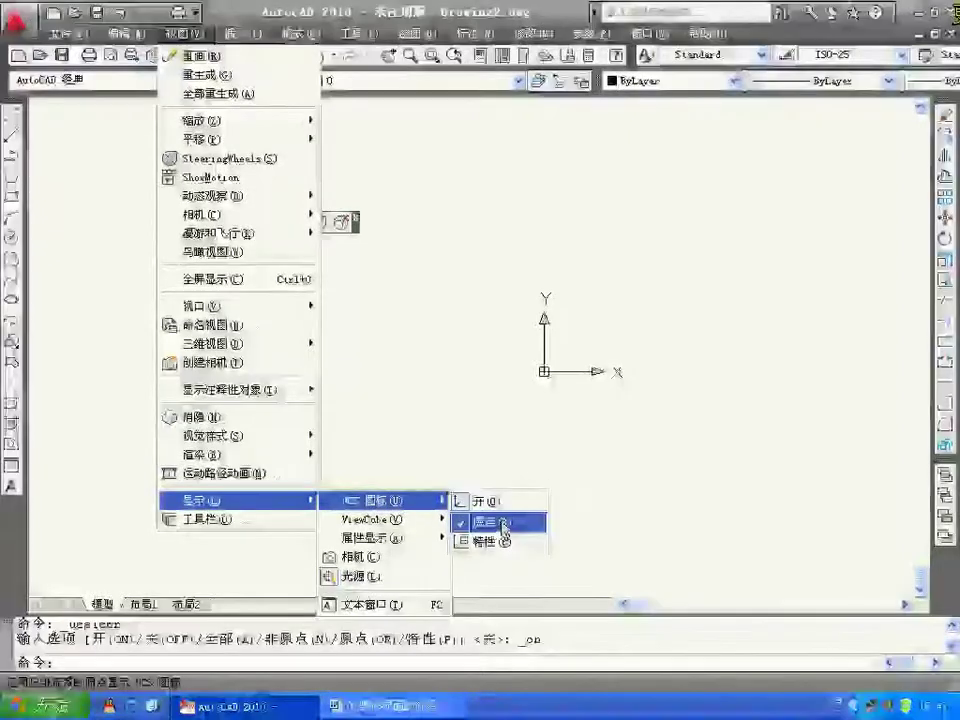
Step: Uncheck UCS Icon > Origin and pan to confirm the icon stays lower-left
click(503, 528)
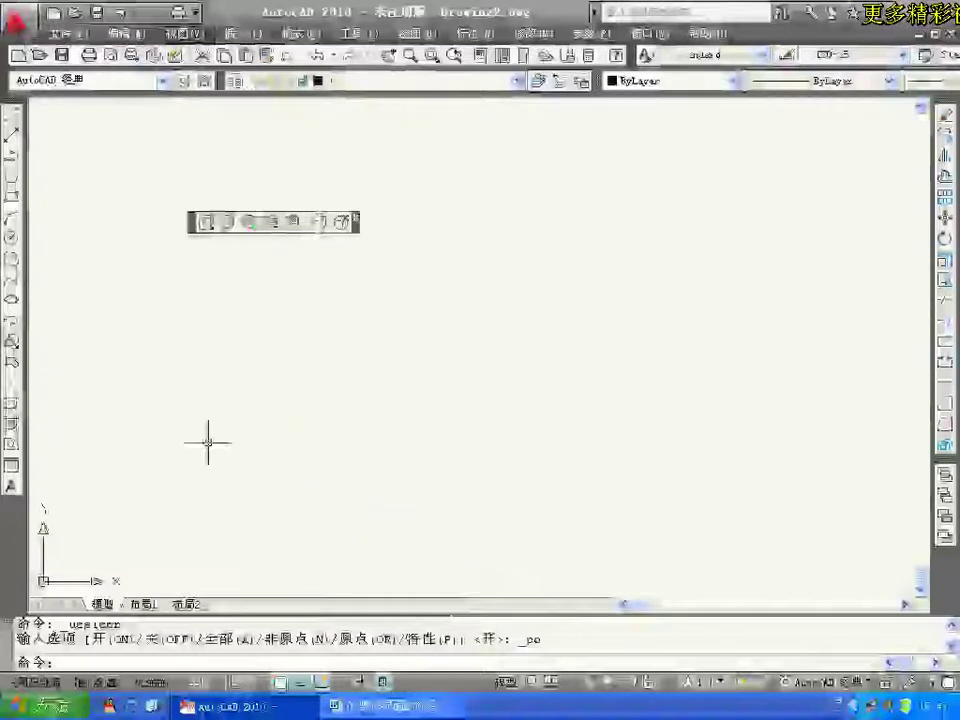
middle_drag(171, 504, 530, 308)
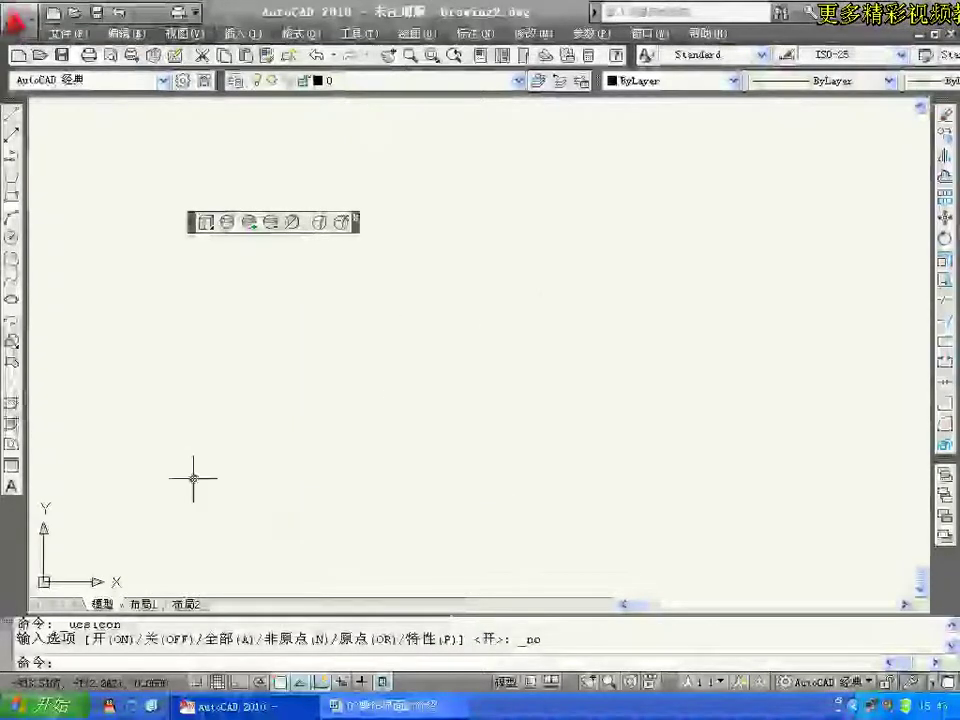
middle_drag(71, 514, 211, 335)
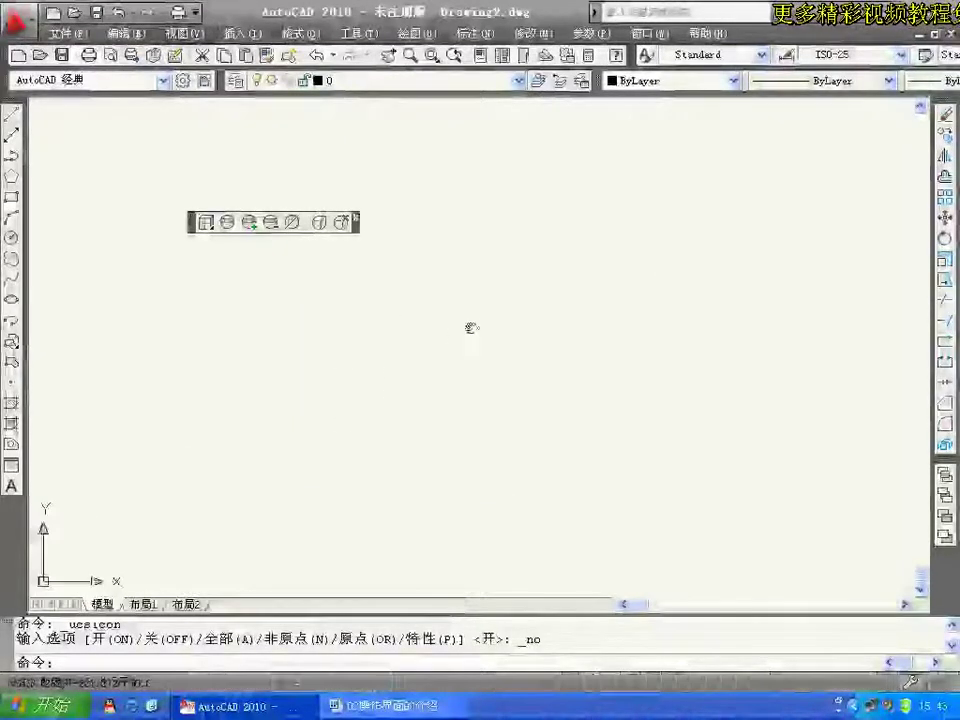
middle_drag(245, 450, 150, 152)
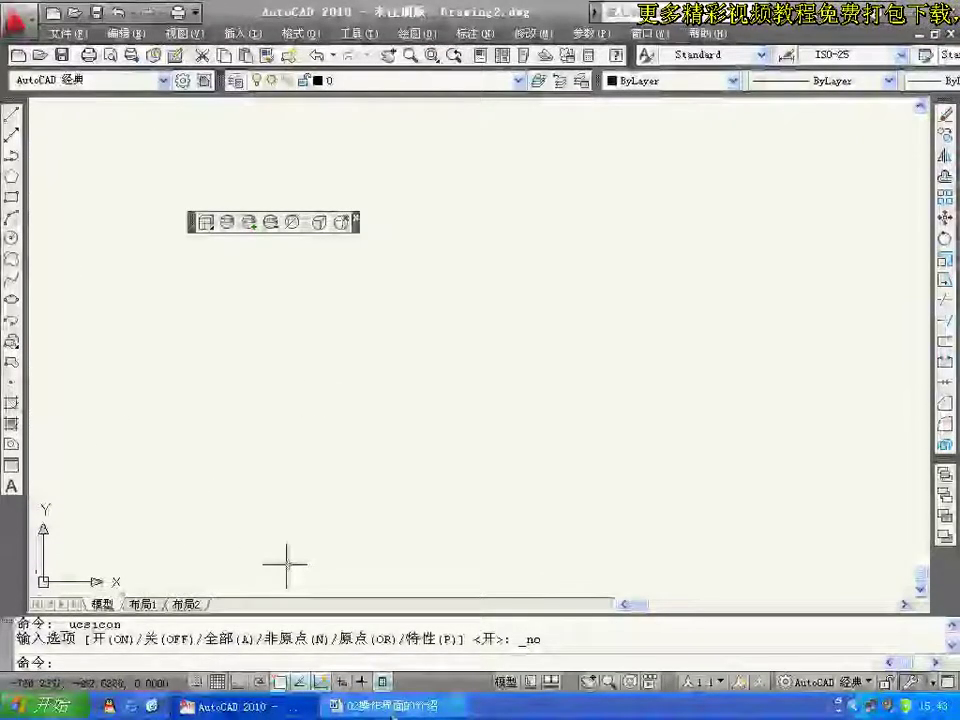
click(383, 708)
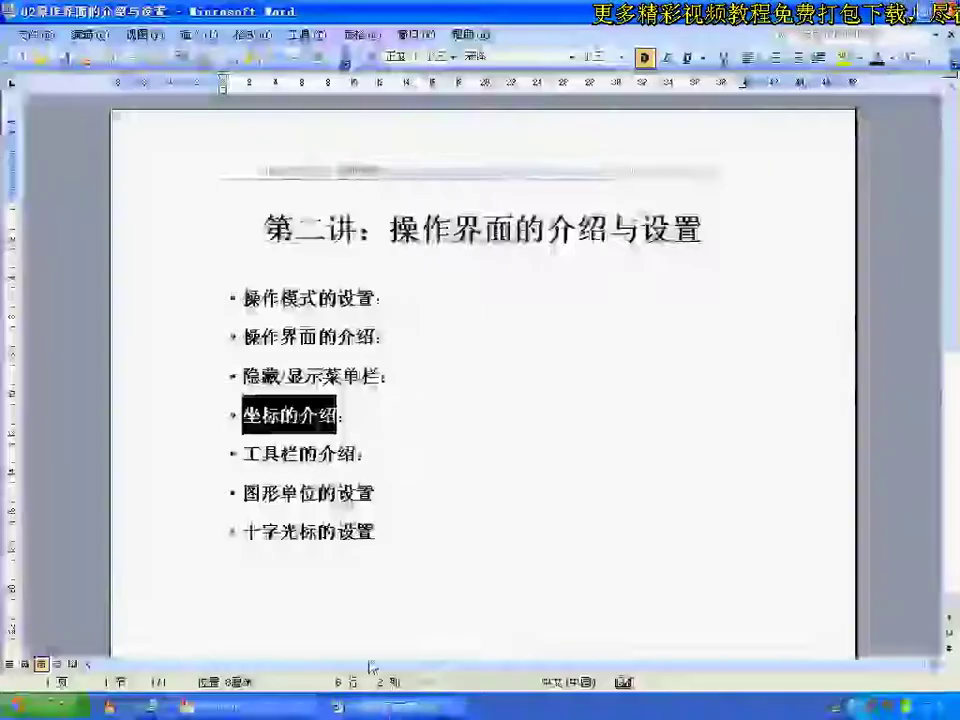
click(225, 708)
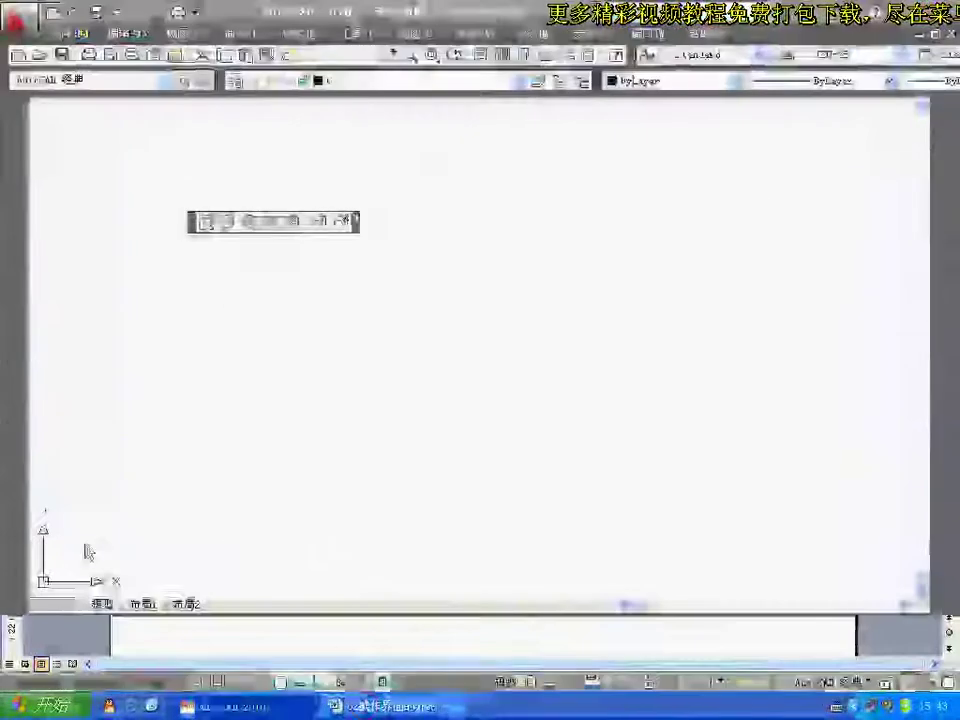